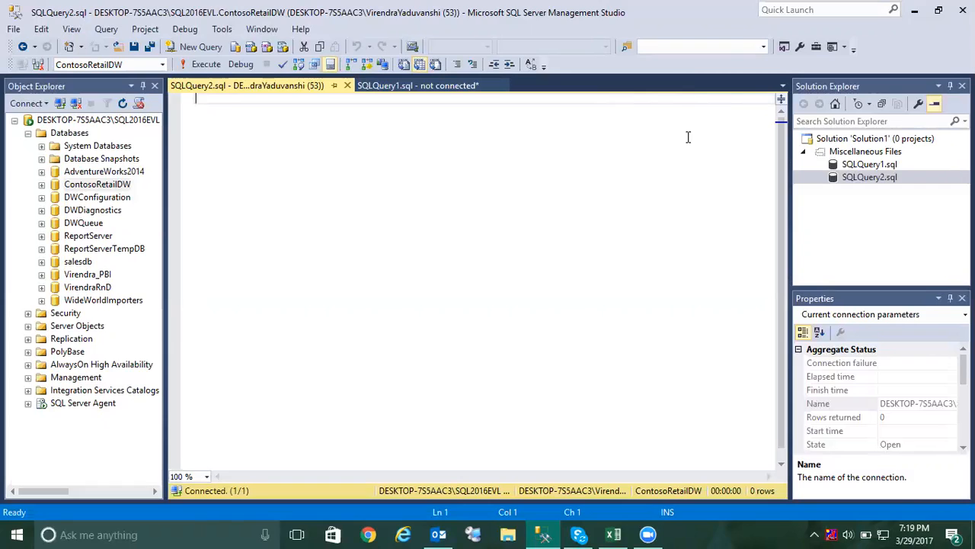
# Look through the databases listed under the server and select ContosoRetailDW.
pyautogui.click(105, 186)
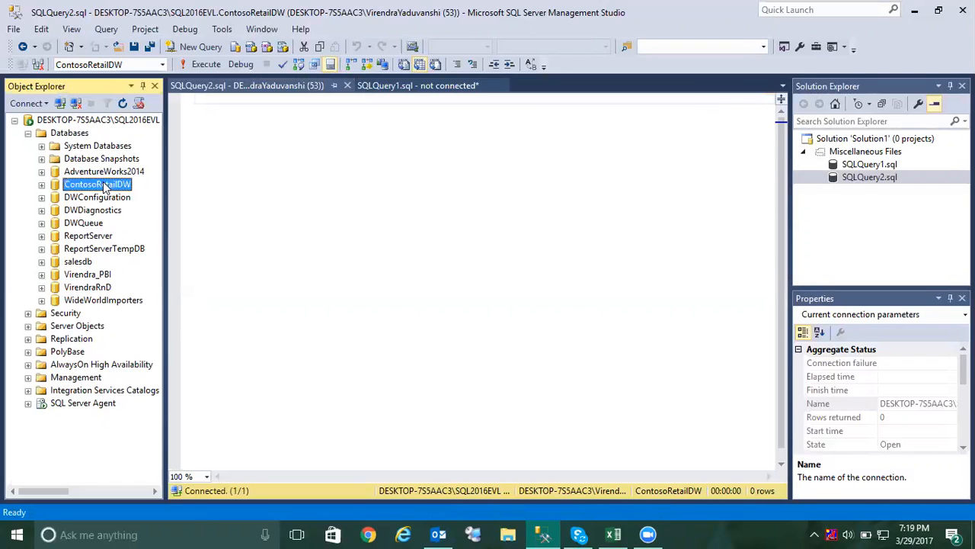
pyautogui.click(114, 173)
pyautogui.click(118, 160)
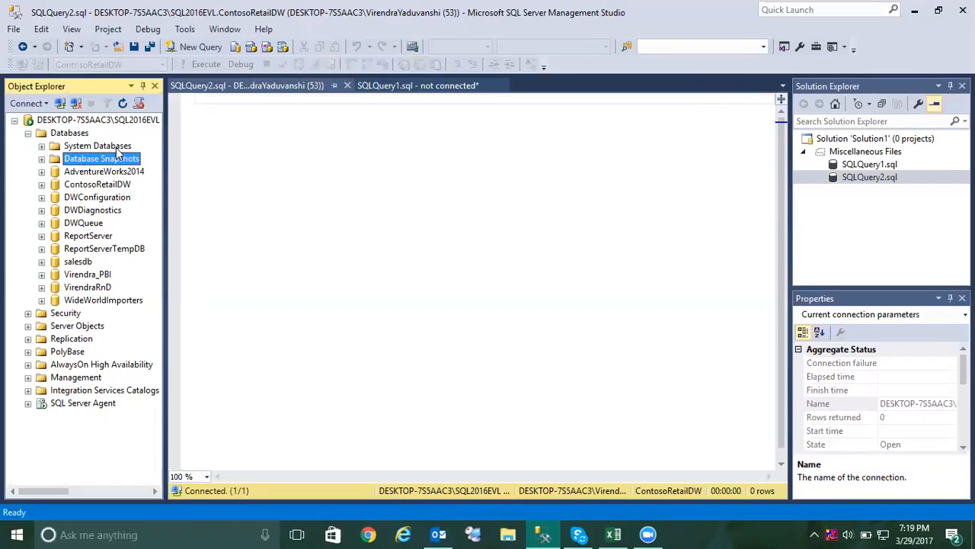
pyautogui.click(118, 147)
pyautogui.click(105, 210)
pyautogui.click(102, 249)
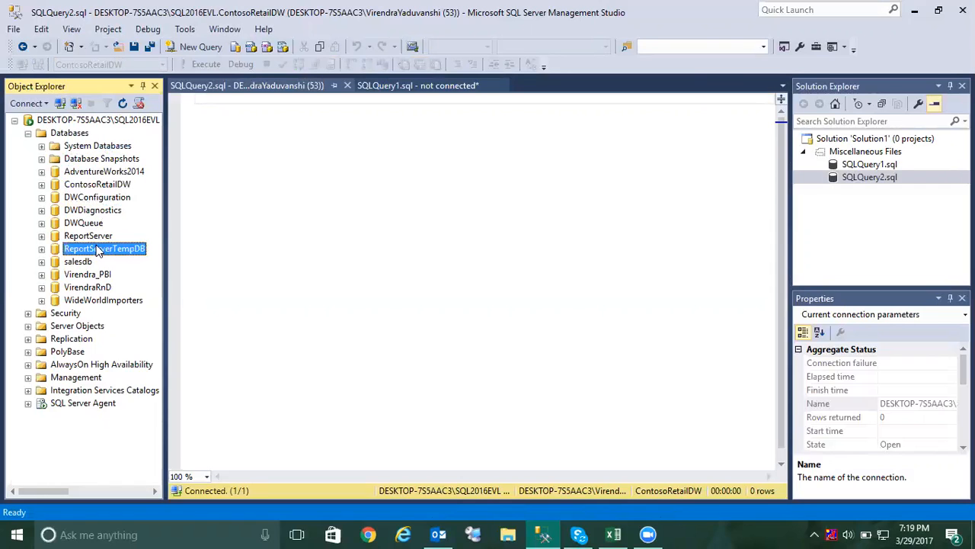
pyautogui.click(92, 276)
pyautogui.click(83, 301)
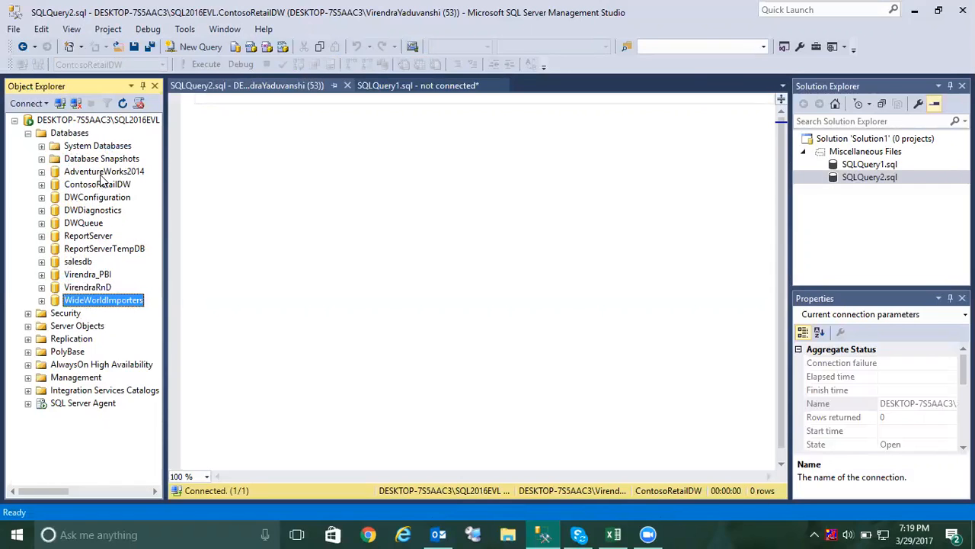
pyautogui.click(126, 185)
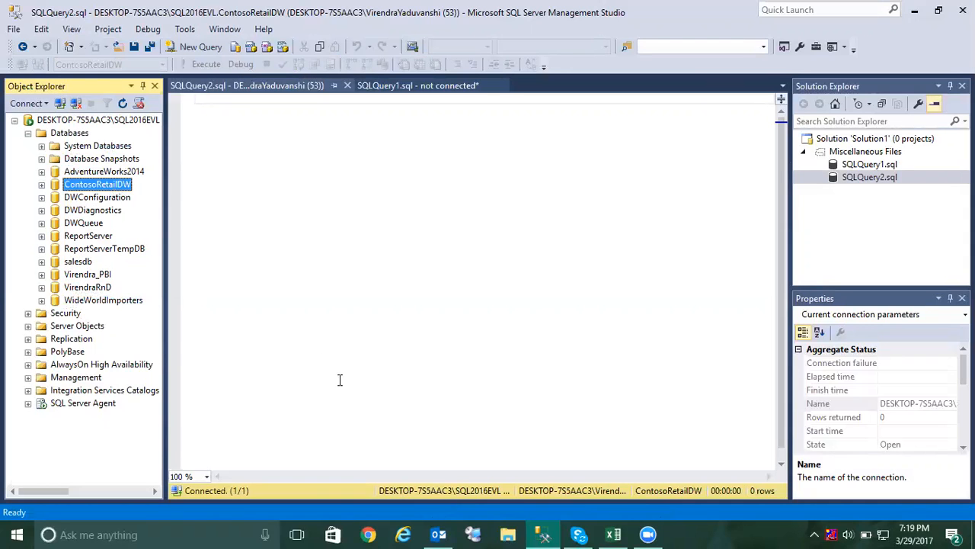
# Switch to File Explorer, browse the local drives and locate the DB_Backup1 folder on drive C.
pyautogui.click(510, 533)
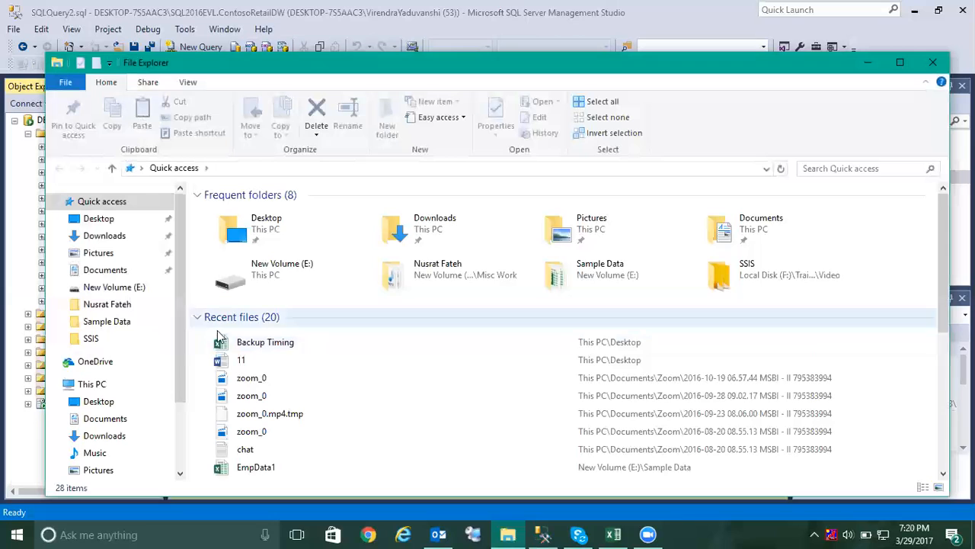
pyautogui.click(101, 387)
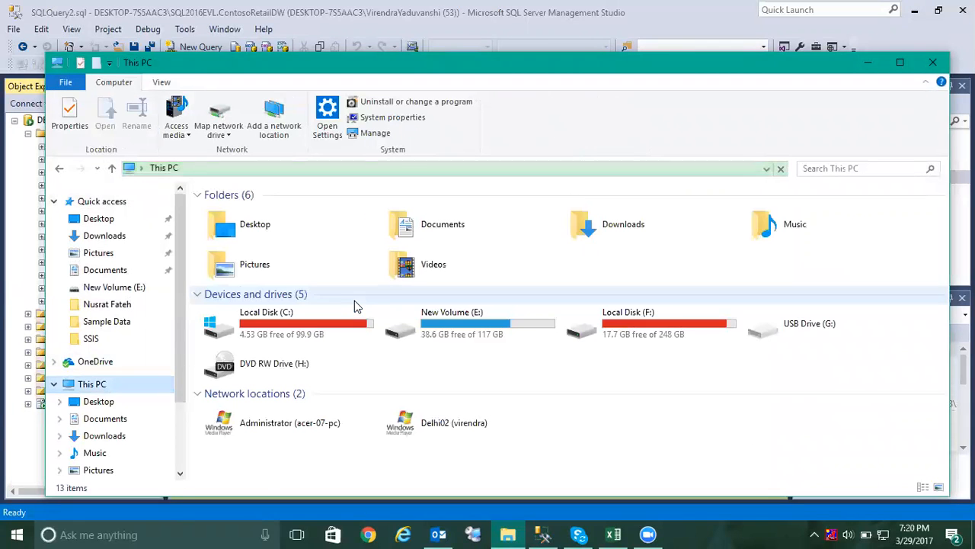
pyautogui.click(320, 327)
pyautogui.click(465, 328)
pyautogui.click(670, 332)
pyautogui.click(290, 326)
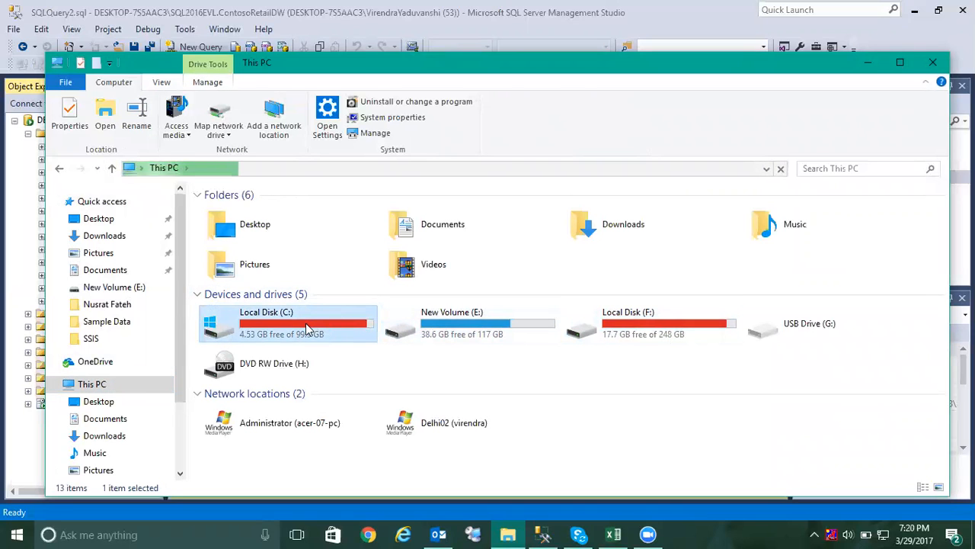
pyautogui.click(239, 226)
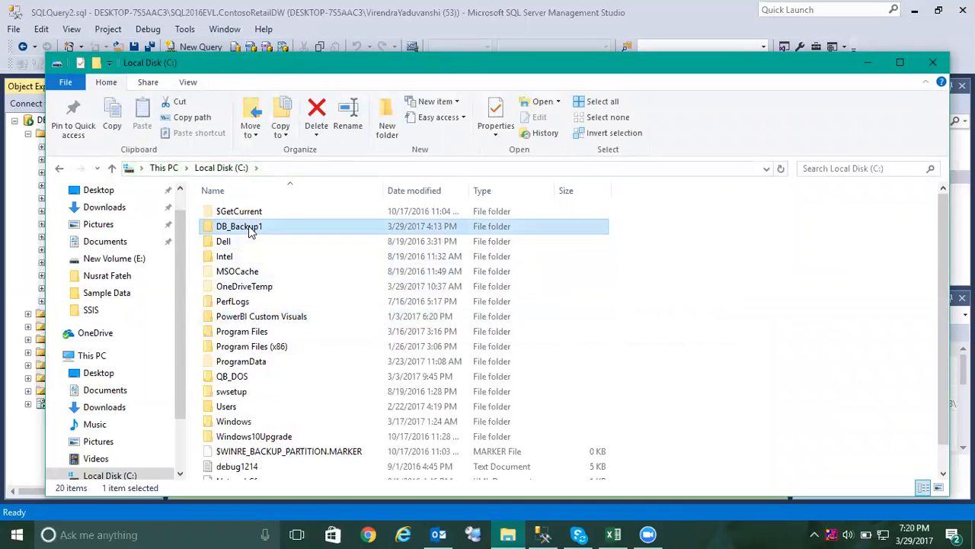
# Locate the DB_Backup2 folder on drive E and the DB_Backup3 folder on drive F, and close File Explorer.
pyautogui.click(111, 168)
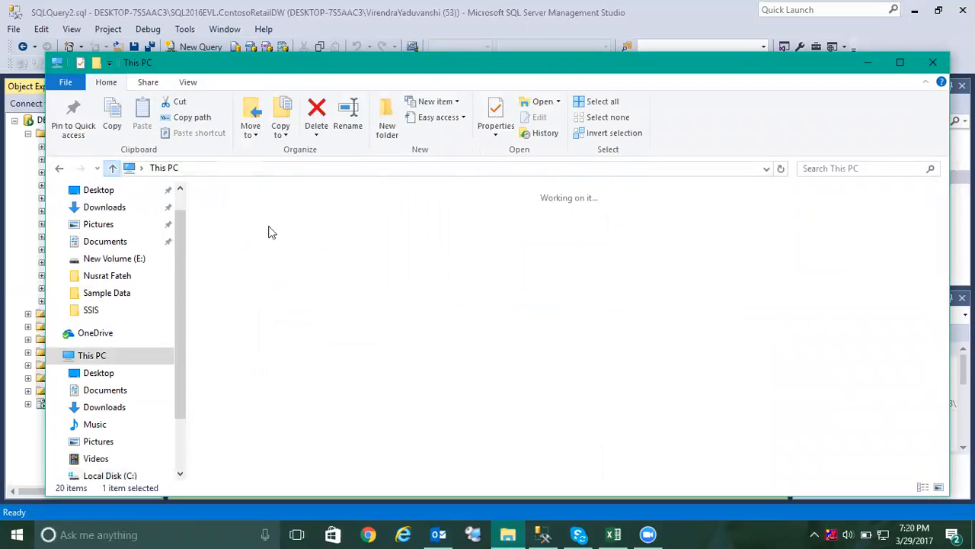
pyautogui.doubleClick(469, 320)
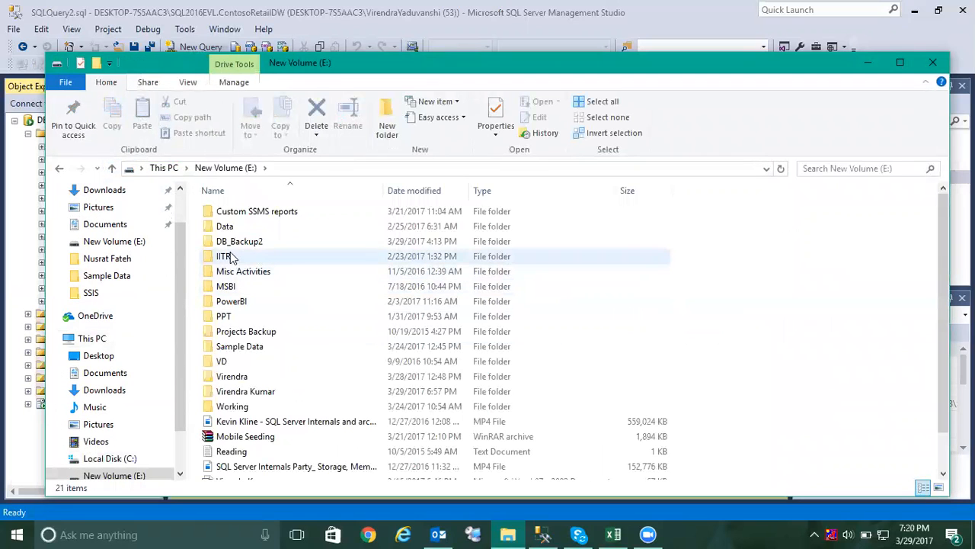
pyautogui.click(238, 241)
pyautogui.click(111, 168)
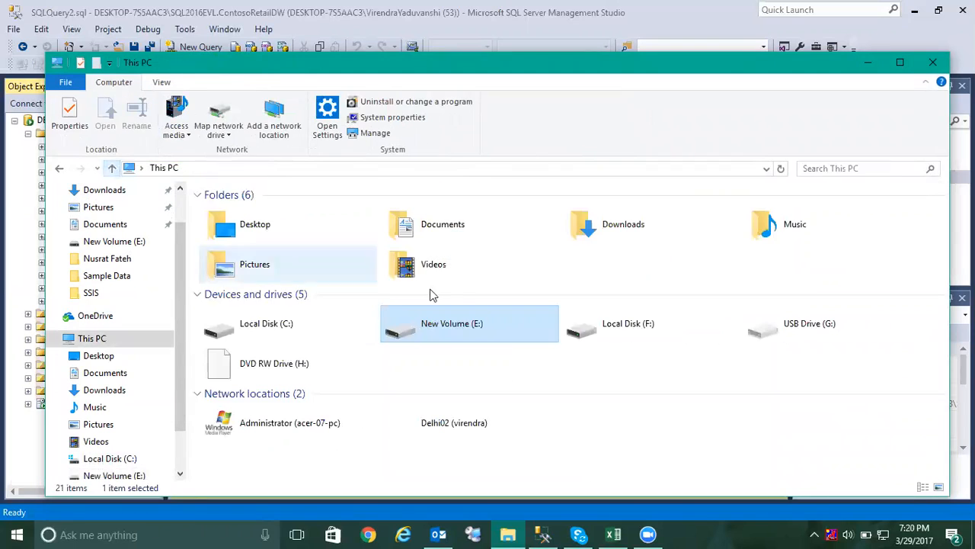
pyautogui.doubleClick(629, 333)
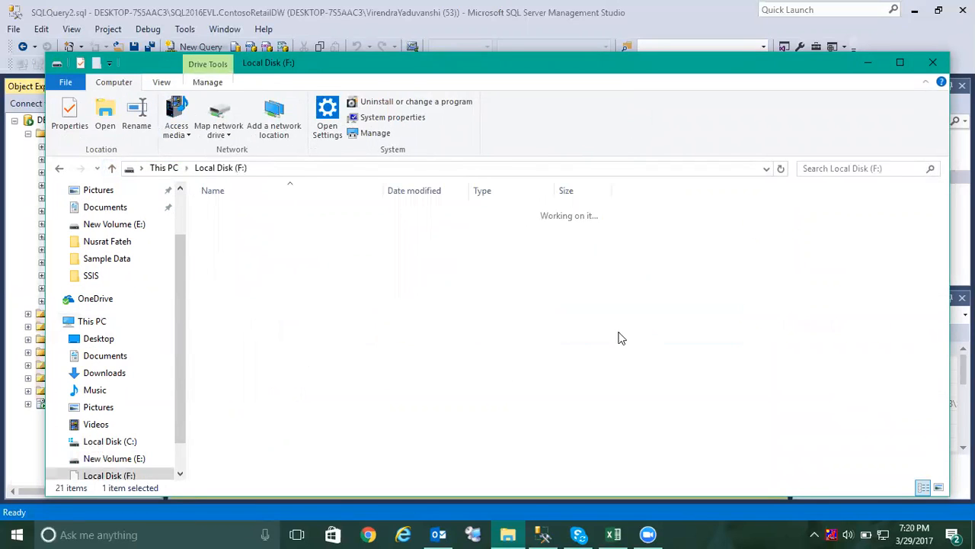
pyautogui.click(251, 227)
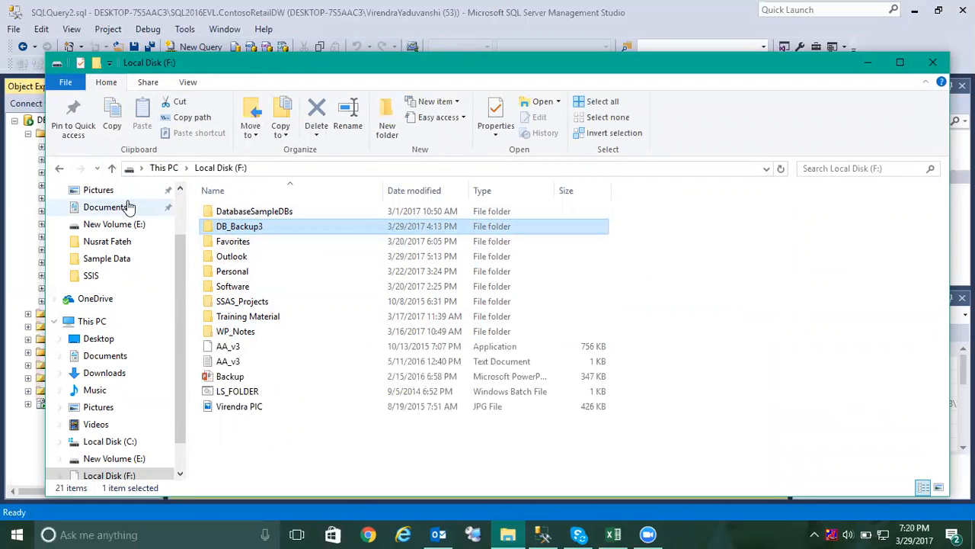
pyautogui.click(59, 167)
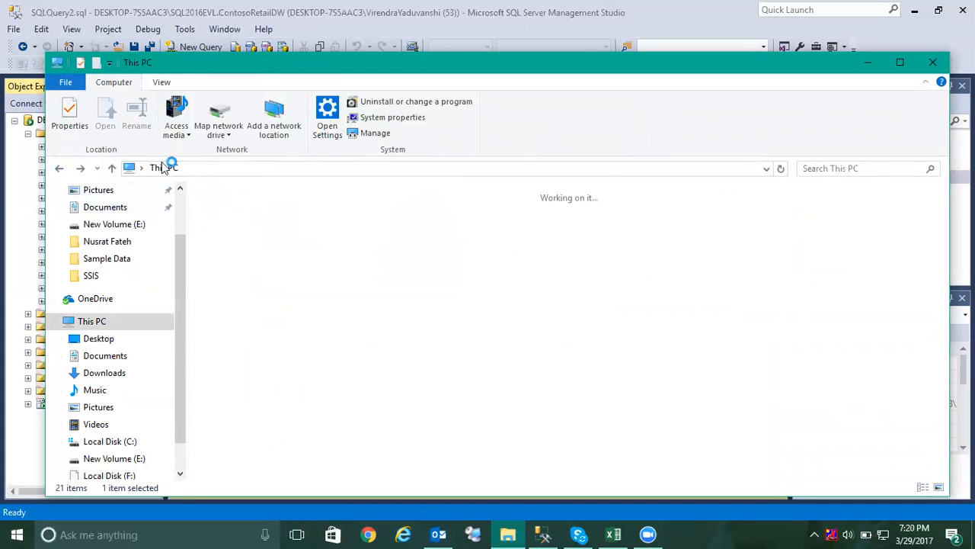
pyautogui.click(933, 61)
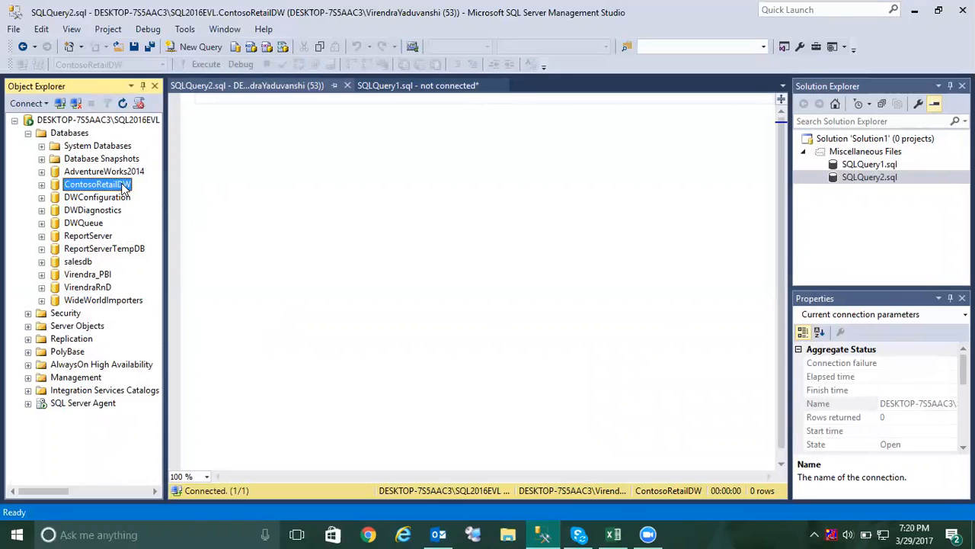
# Open the Back Up task for the ContosoRetailDW database and remove its existing disk destination.
pyautogui.click(97, 199)
pyautogui.click(96, 189)
pyautogui.rightClick(97, 192)
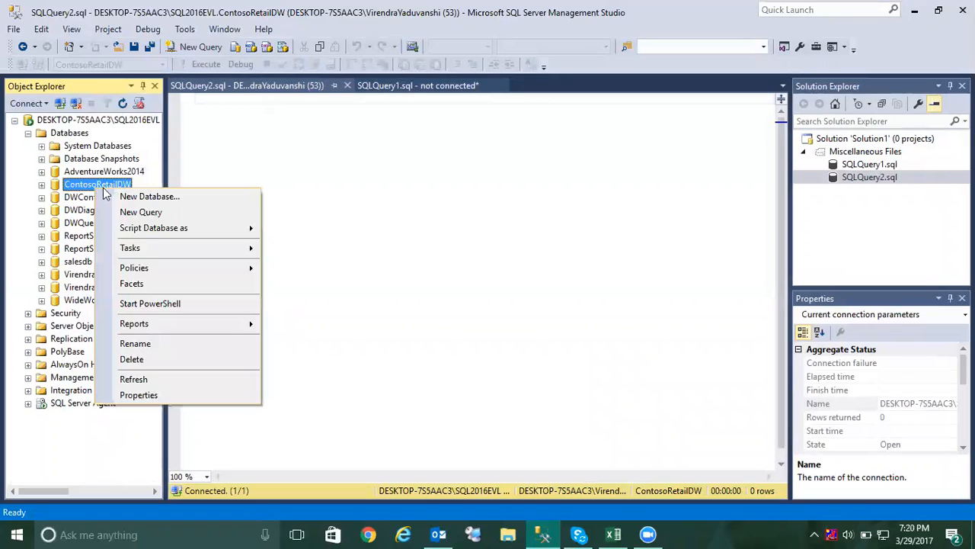
pyautogui.moveTo(127, 248)
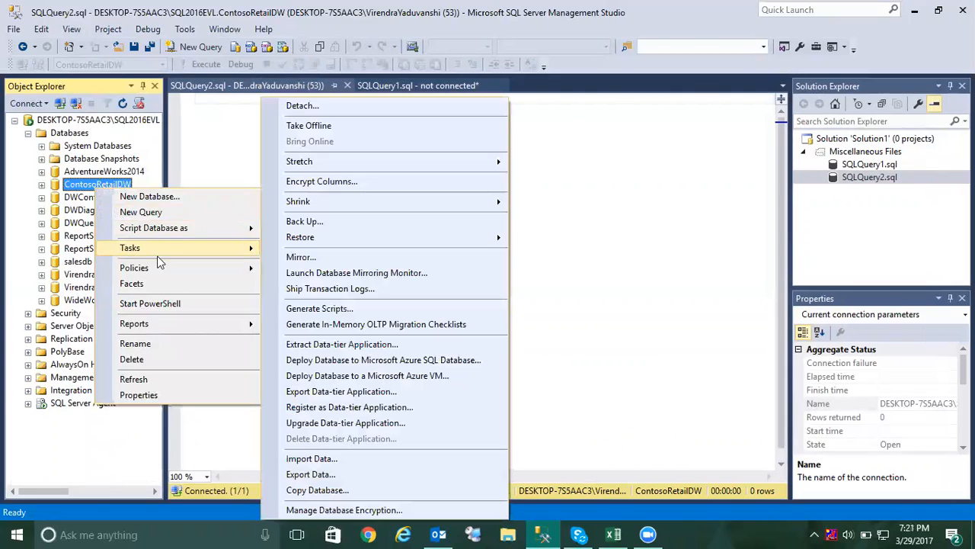
pyautogui.click(310, 221)
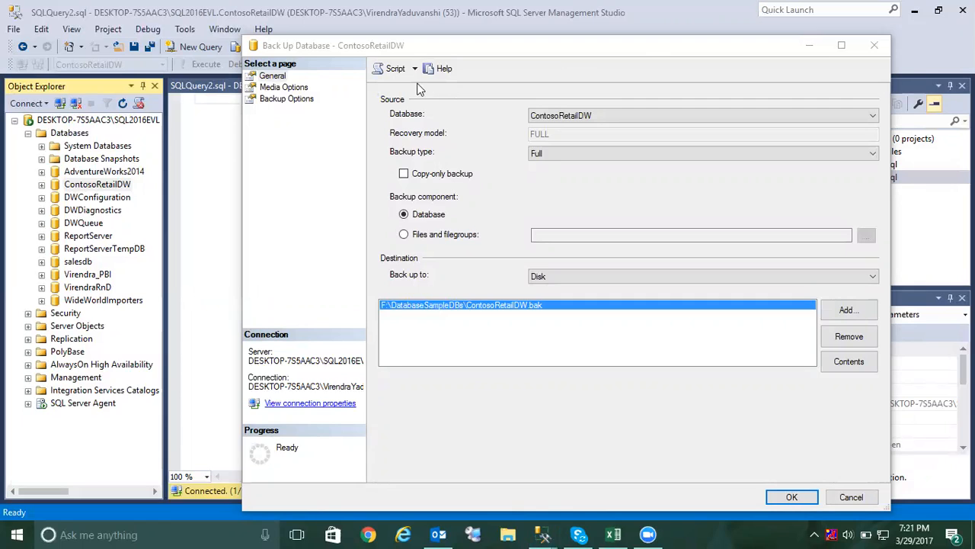
pyautogui.moveTo(614, 105)
pyautogui.mouseDown()
pyautogui.moveTo(518, 108)
pyautogui.moveTo(512, 122)
pyautogui.mouseUp()
pyautogui.moveTo(579, 143); pyautogui.dragTo(503, 166)
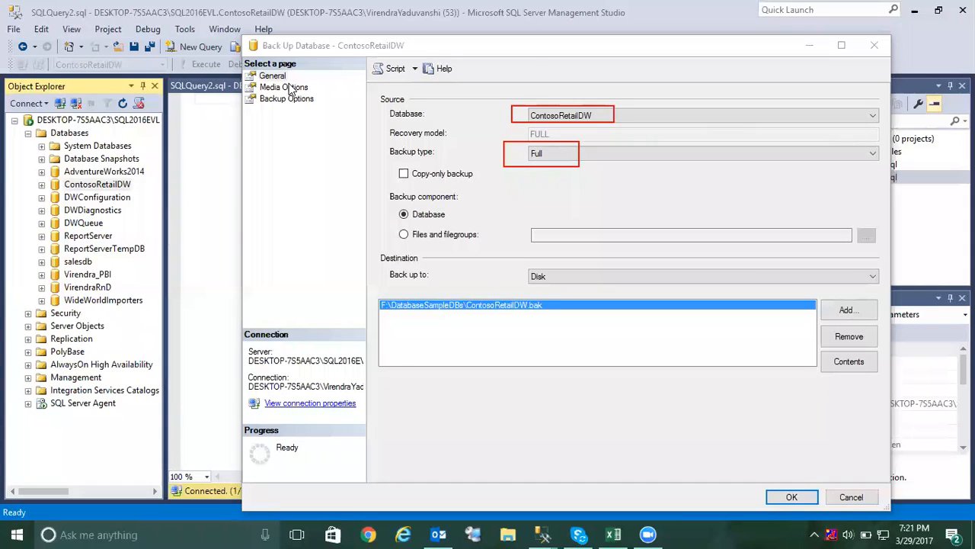
pyautogui.click(850, 337)
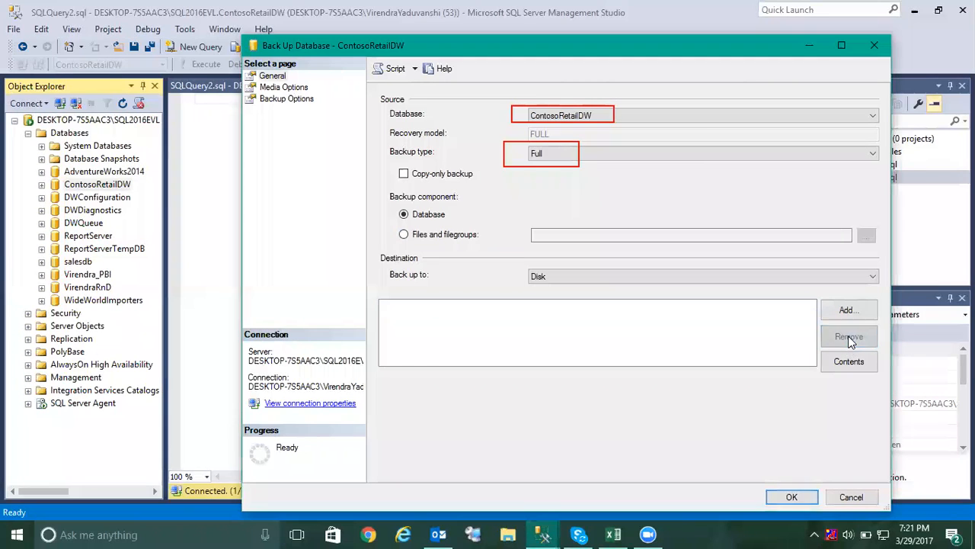
# Start adding a disk backup destination and choose the folder C:\DB_Backup1 for it.
pyautogui.click(848, 311)
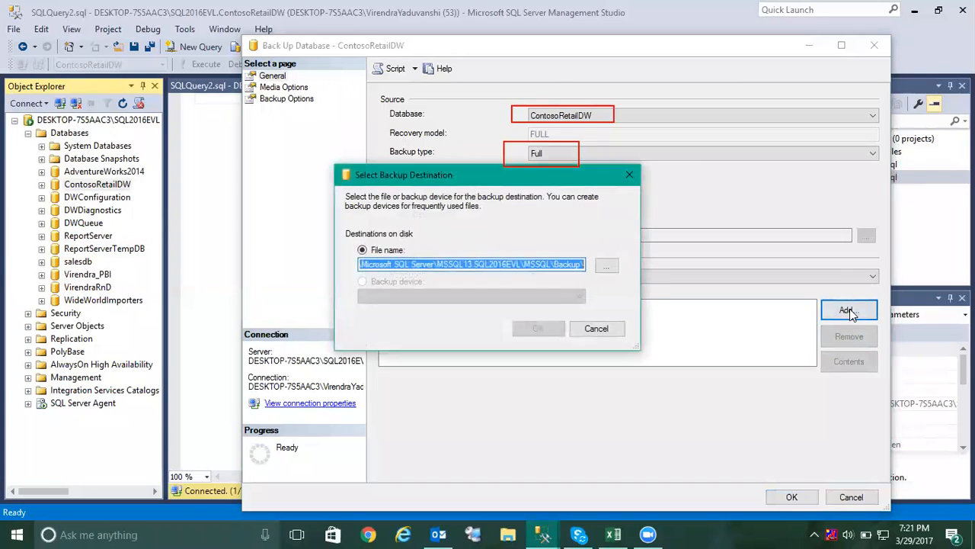
pyautogui.click(615, 265)
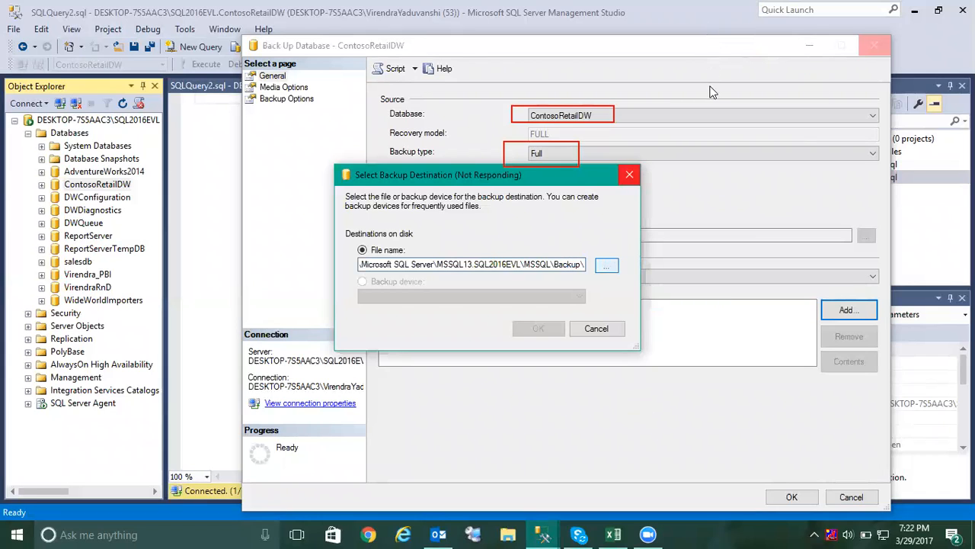
pyautogui.moveTo(621, 225); pyautogui.dragTo(629, 126)
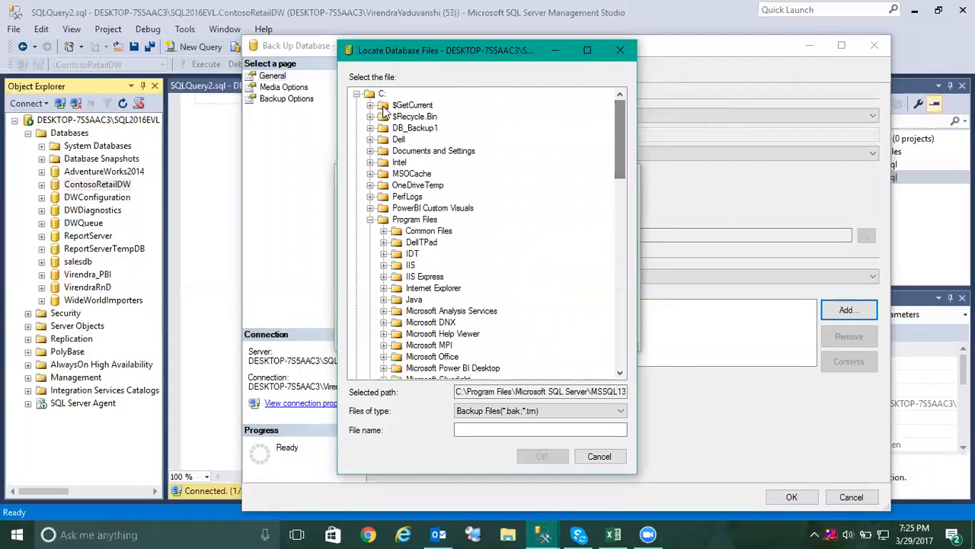
pyautogui.click(415, 129)
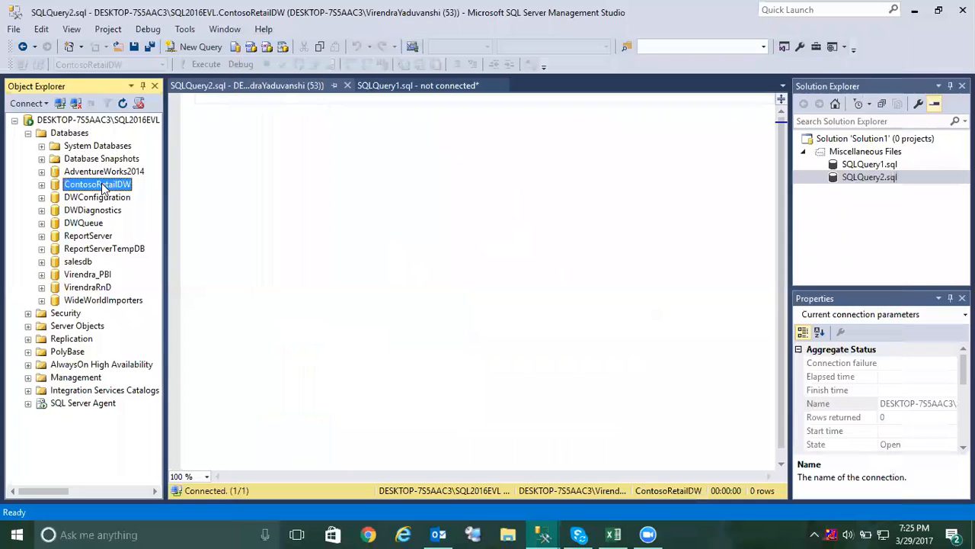
# Copy the database name, use it to name the backup file ContosoRetailDW_1.bak, and add the file as a destination.
pyautogui.click(102, 185)
pyautogui.hotkey('ctrl', 'c')
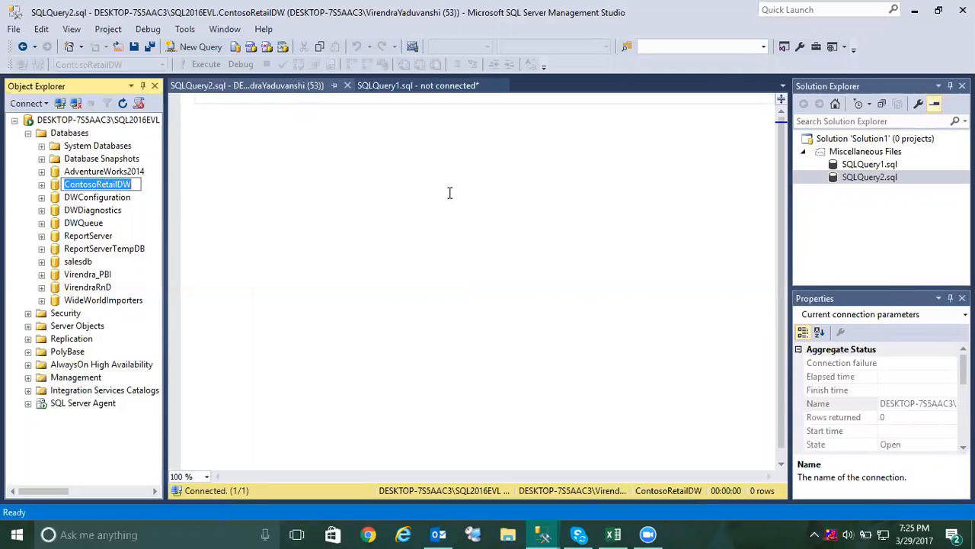
pyautogui.click(554, 532)
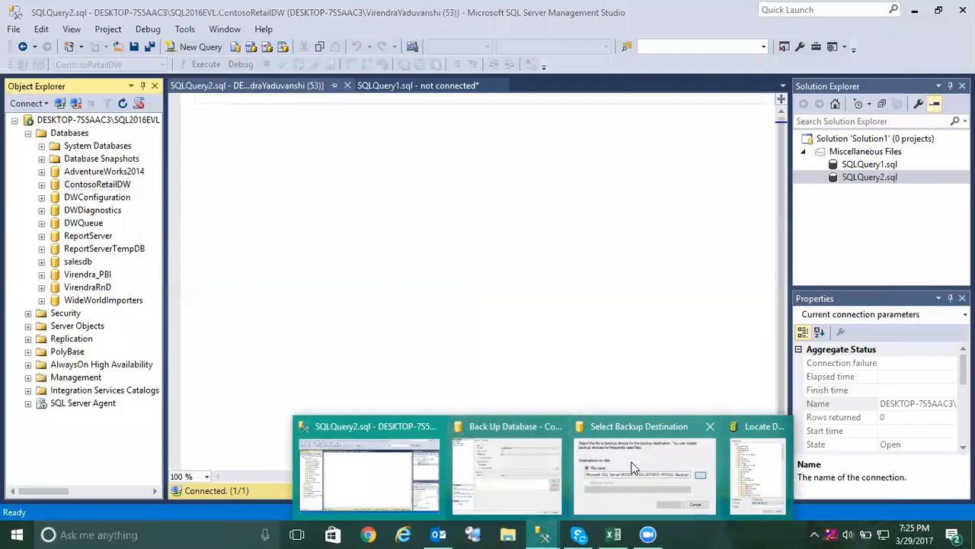
pyautogui.click(484, 429)
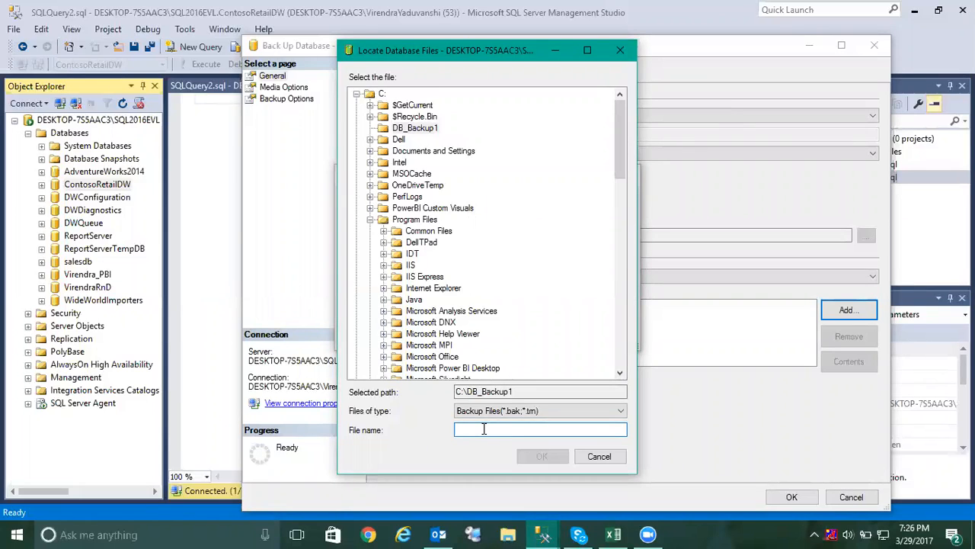
pyautogui.hotkey('ctrl', 'v')
pyautogui.write('_1.bak')
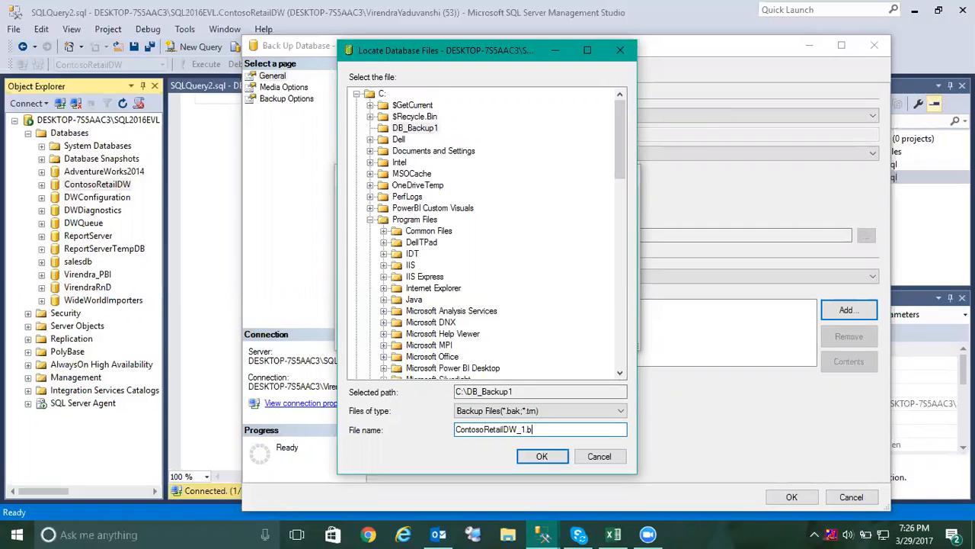
pyautogui.click(541, 457)
pyautogui.click(553, 333)
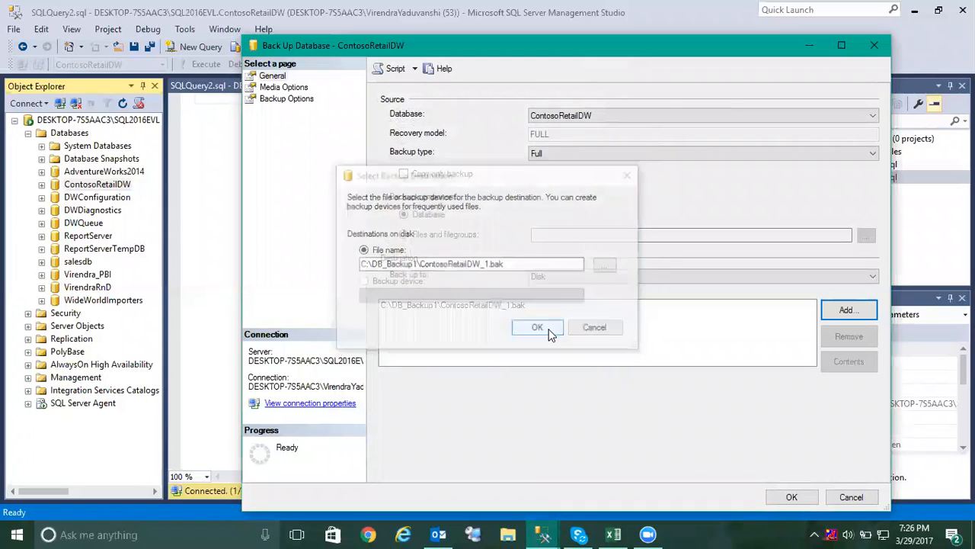
# Add the further backup destinations E:\DB_Backup2\ContosoRetailDW_2.bak and F:\DB_Backup3\ContosoRetailDW_3.bak.
pyautogui.click(839, 310)
pyautogui.click(608, 266)
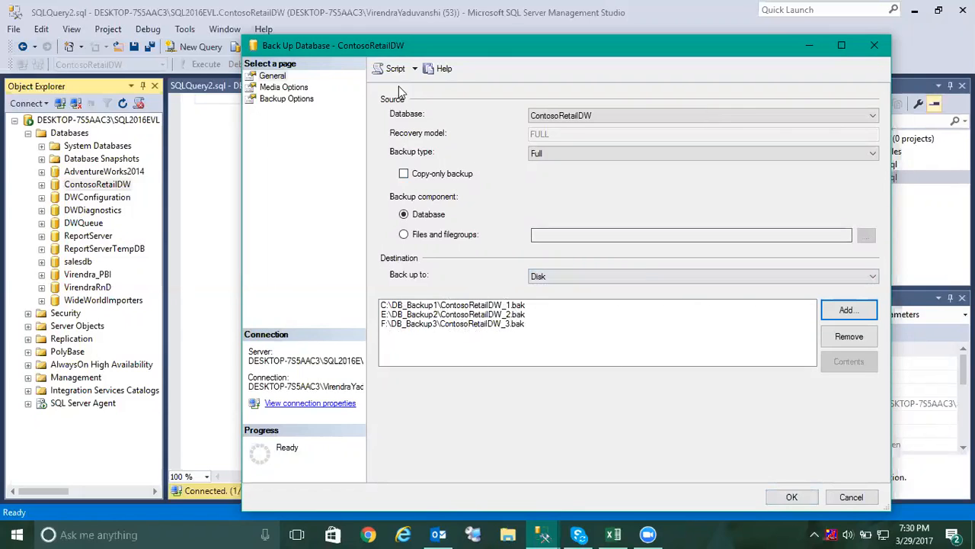
# Script the backup action to a new query window and close the backup dialog without running it.
pyautogui.click(415, 70)
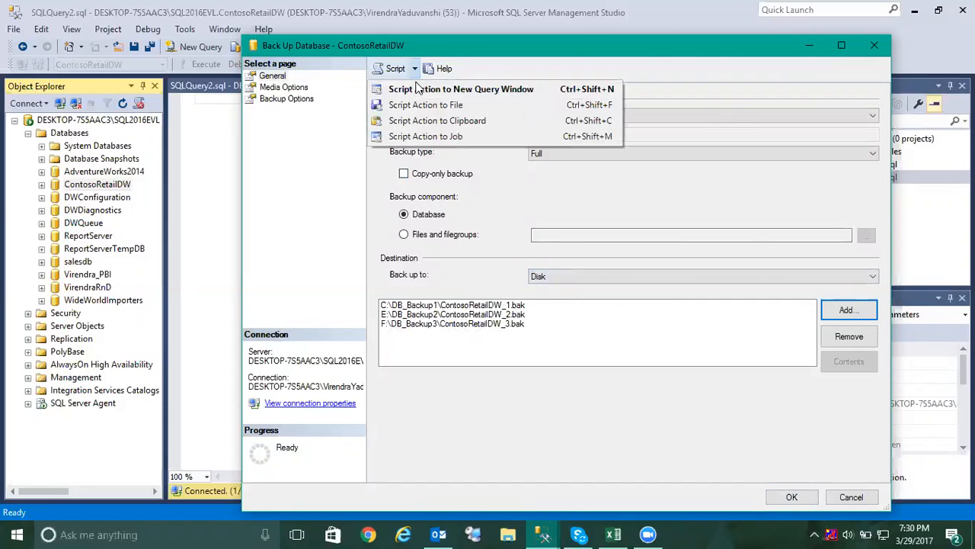
pyautogui.click(418, 92)
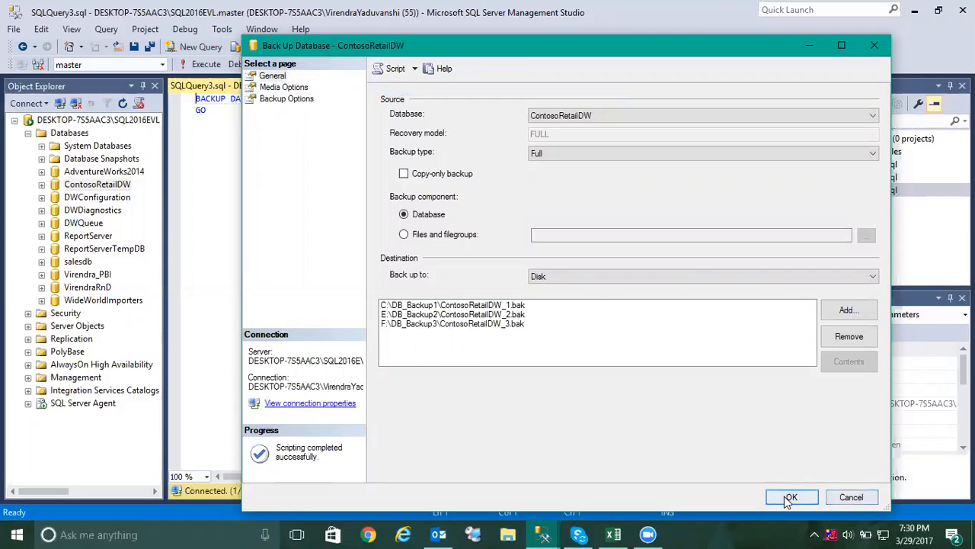
pyautogui.click(851, 498)
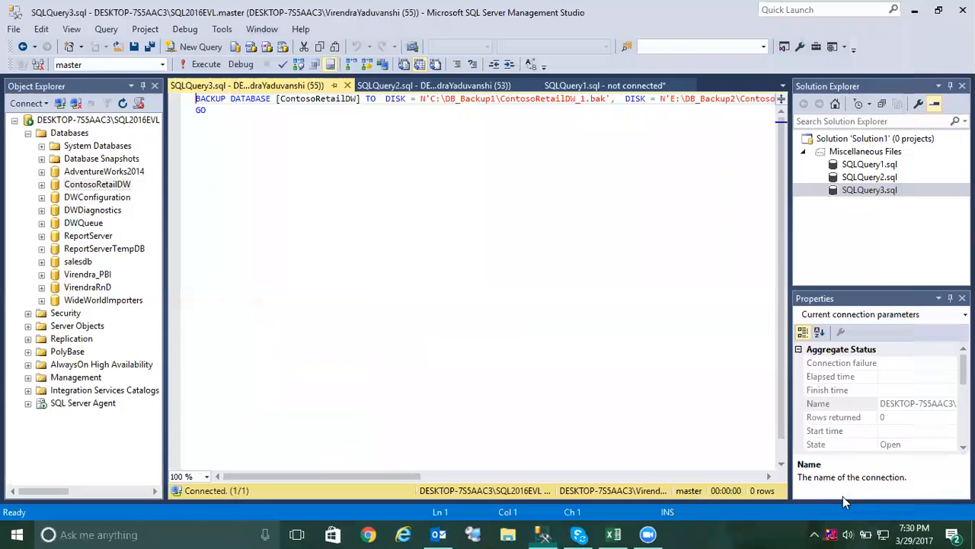
# Break the BACKUP DATABASE statement so that each of the three DISK destinations starts on its own line.
pyautogui.click(386, 100)
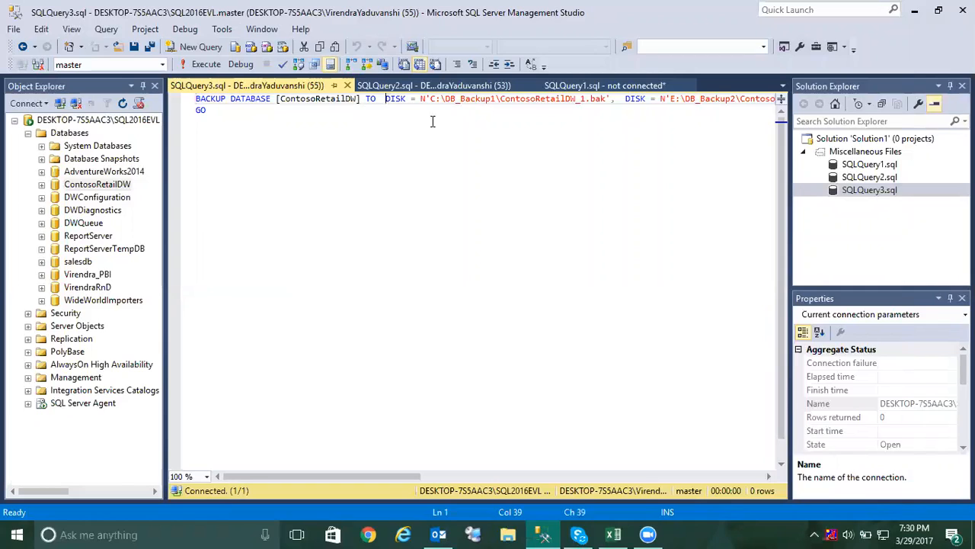
pyautogui.press('Return')
pyautogui.click(434, 110)
pyautogui.press('Return')
pyautogui.click(433, 121)
pyautogui.press('Return')
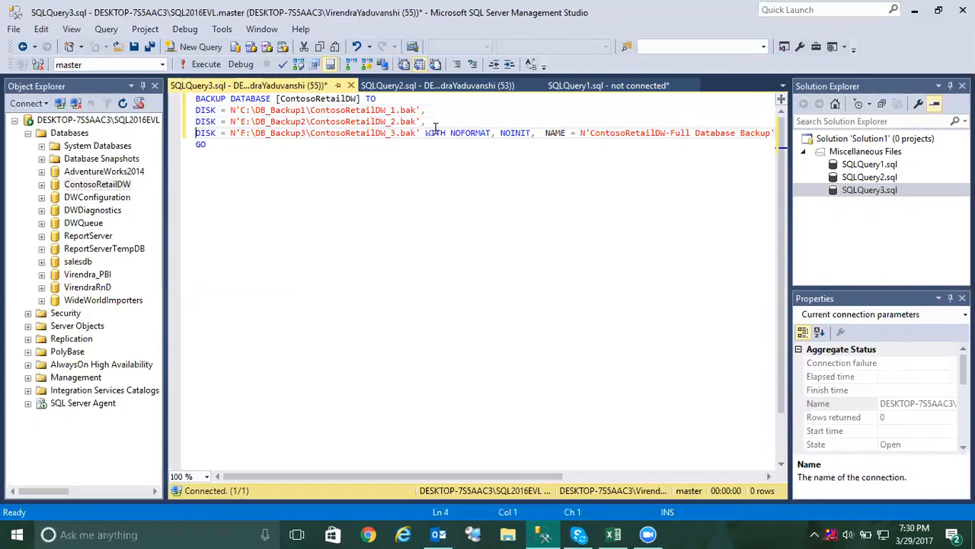
# Put the backup statement's WITH clause and its SKIP options on separate lines and set STATS to 1.
pyautogui.click(425, 134)
pyautogui.press('Return')
pyautogui.click(555, 144)
pyautogui.press('Return')
pyautogui.click(418, 155)
pyautogui.press('BackSpace')
pyautogui.write('11')
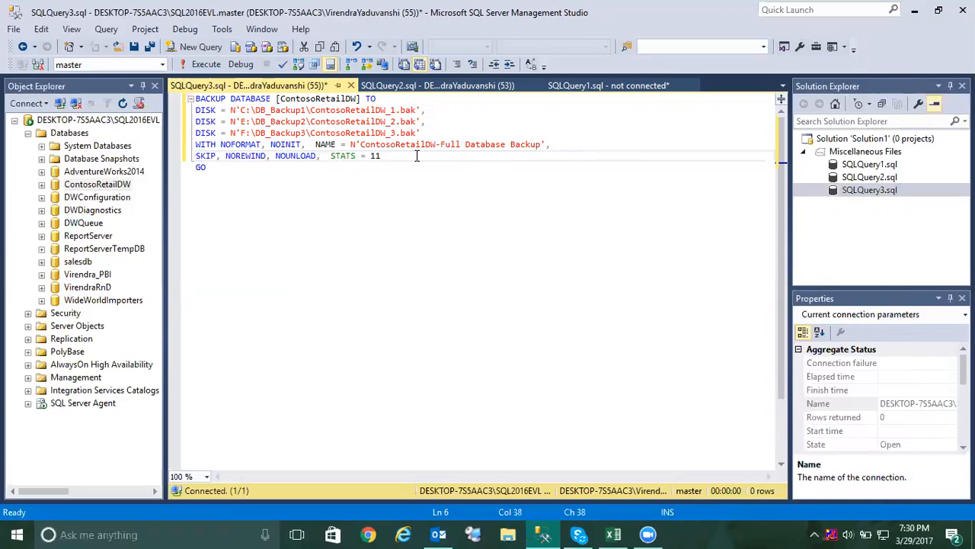
pyautogui.press('BackSpace')
# Execute the three-file backup script and follow its progress messages in an enlarged results area.
pyautogui.click(206, 65)
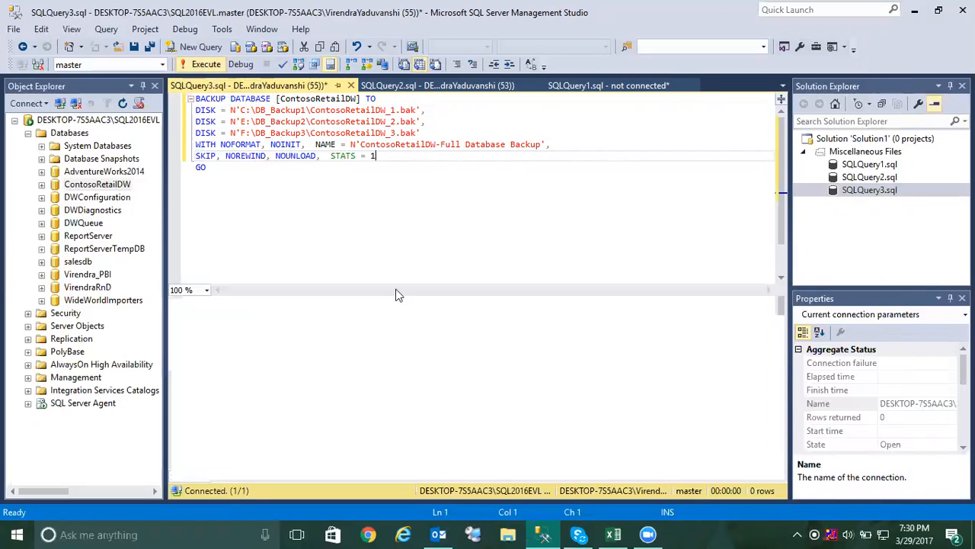
pyautogui.click(262, 312)
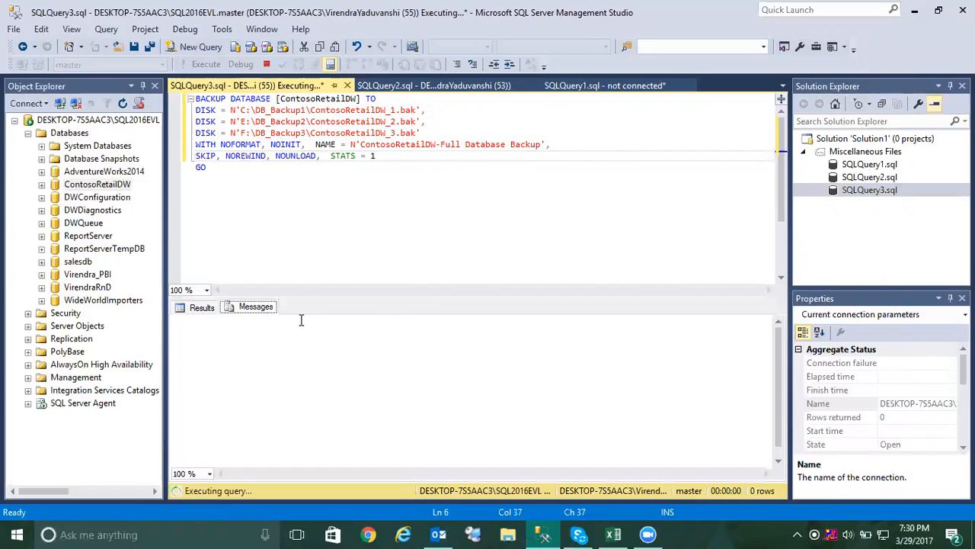
pyautogui.moveTo(383, 298); pyautogui.dragTo(383, 187)
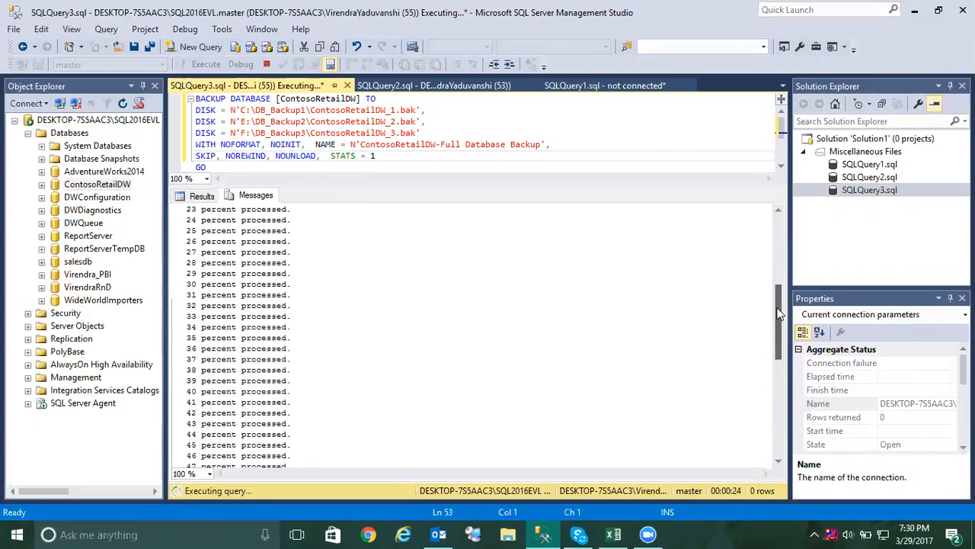
pyautogui.moveTo(779, 312); pyautogui.dragTo(781, 433)
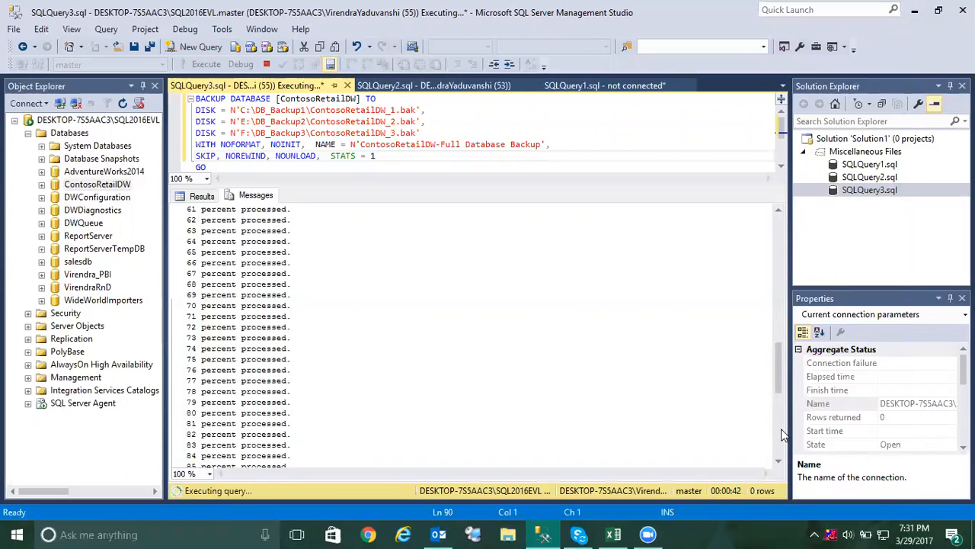
# Switch to the Backup Timing workbook in Excel and select the 1 File 1 Disk entry to review the time comparison.
pyautogui.click(617, 533)
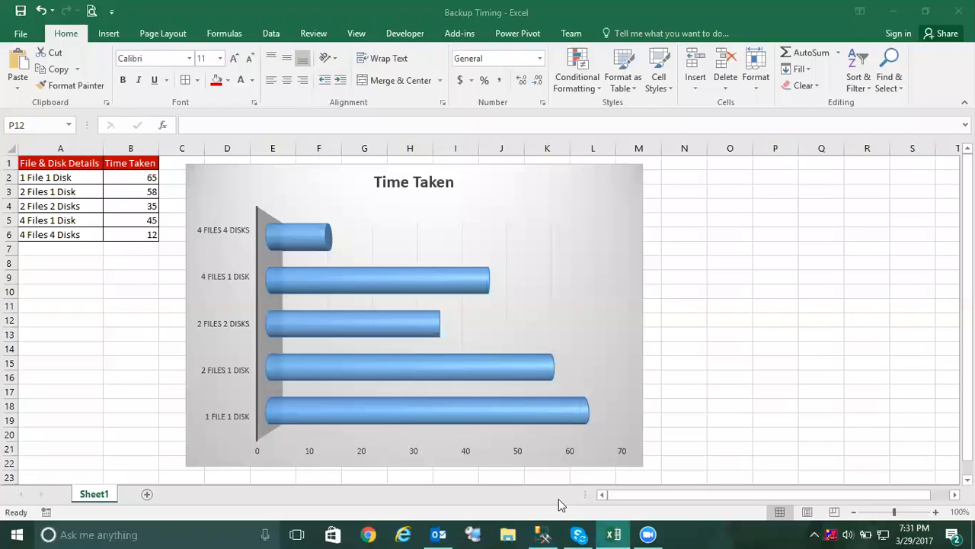
pyautogui.click(64, 182)
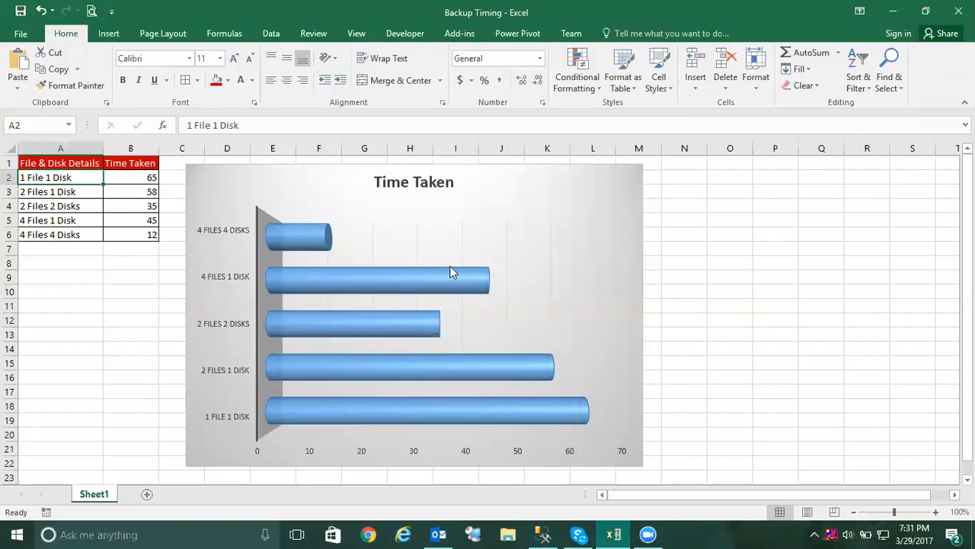